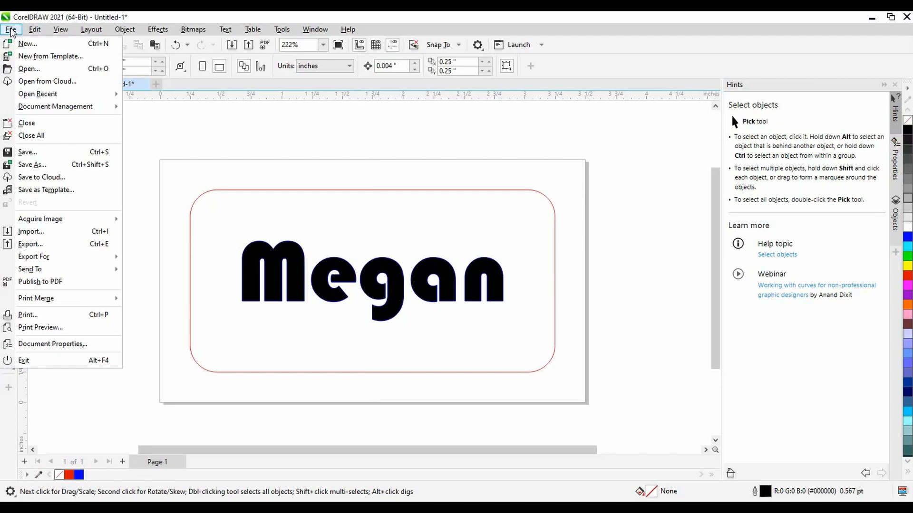
Step: Start printing the document and choose Trotec Engraver v11.4.0 as the printer
click(59, 315)
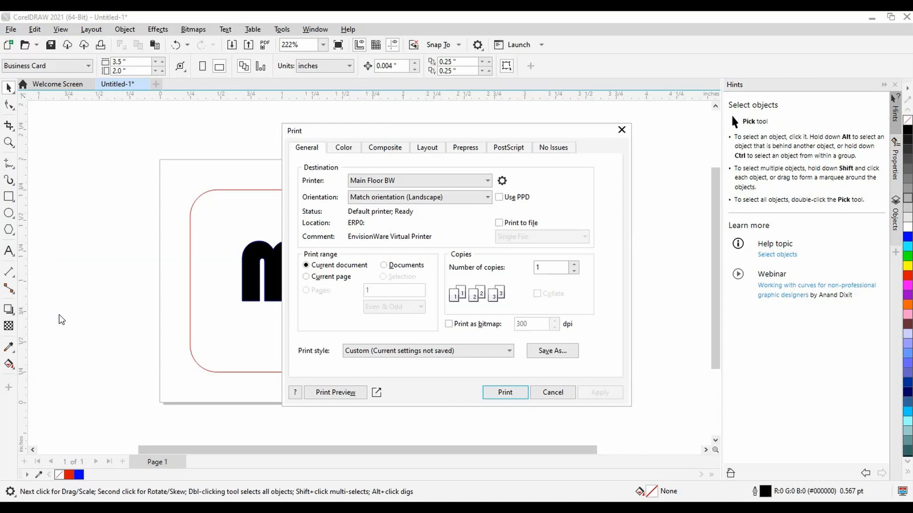
click(413, 182)
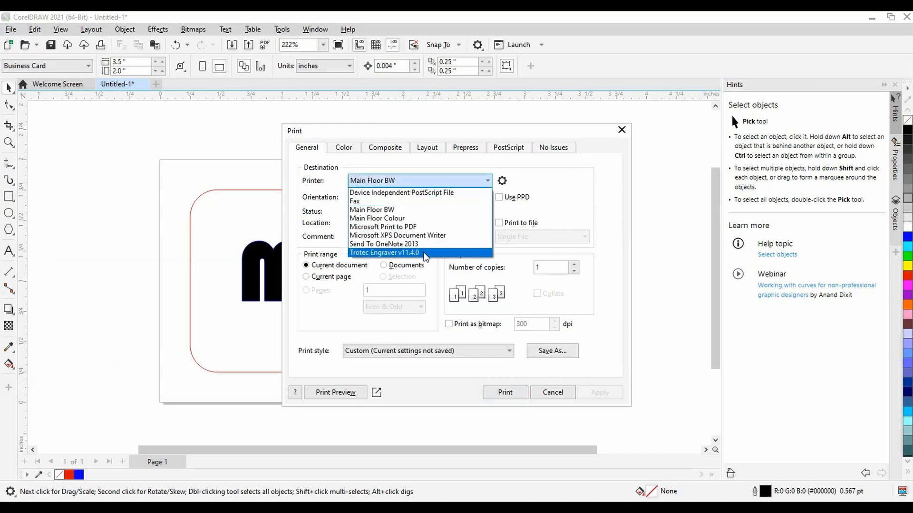
click(423, 253)
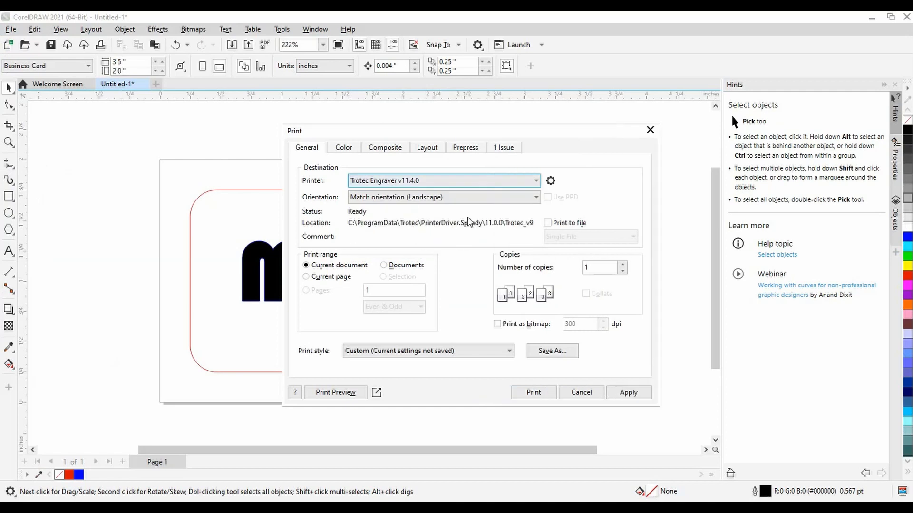
Step: Set the engraver's user-defined job size to 3.5 in wide and 2 in high, and send the print job
click(550, 181)
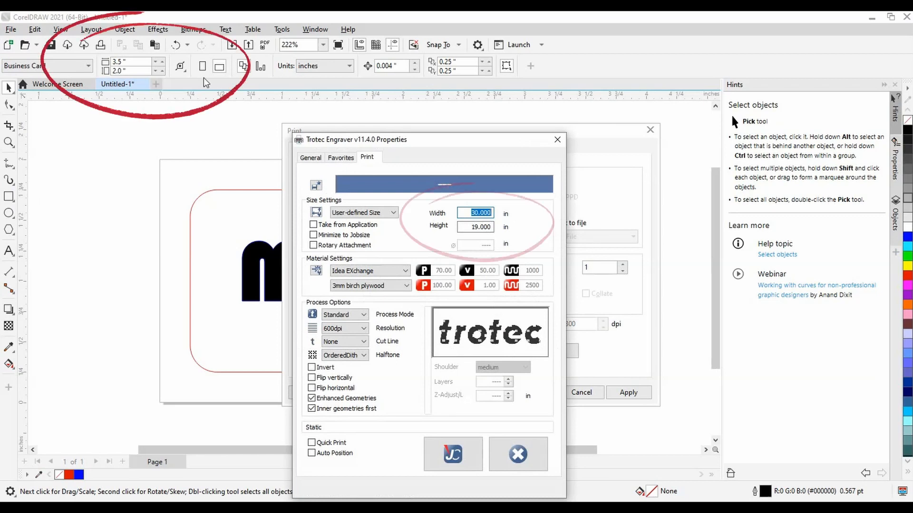
text(3.5)
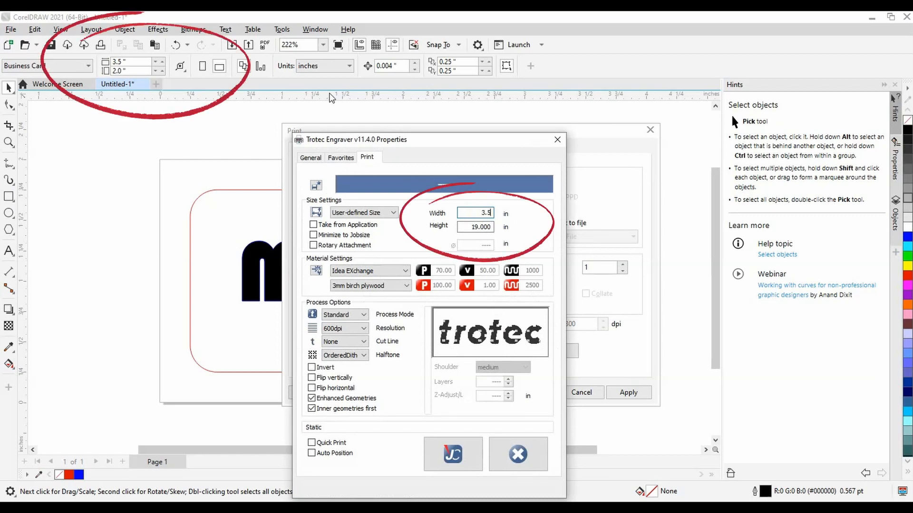
key(Tab)
text(2)
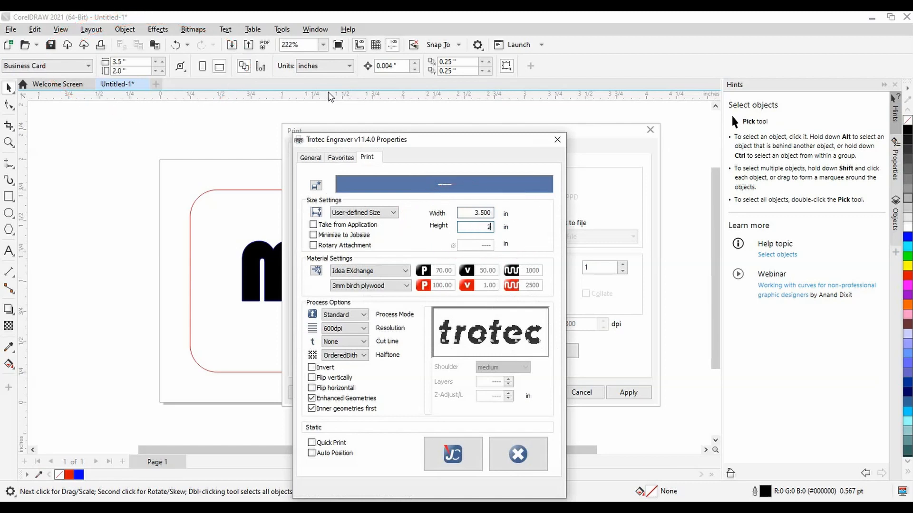
click(460, 462)
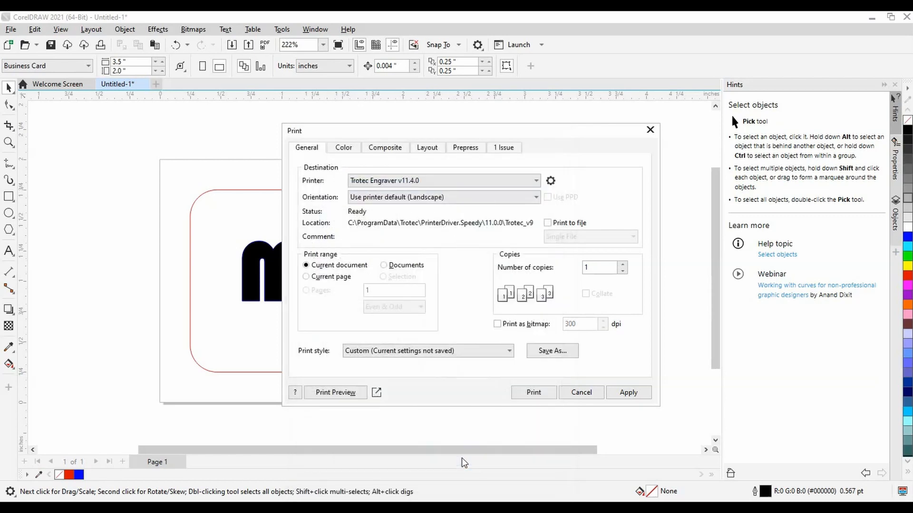
click(533, 393)
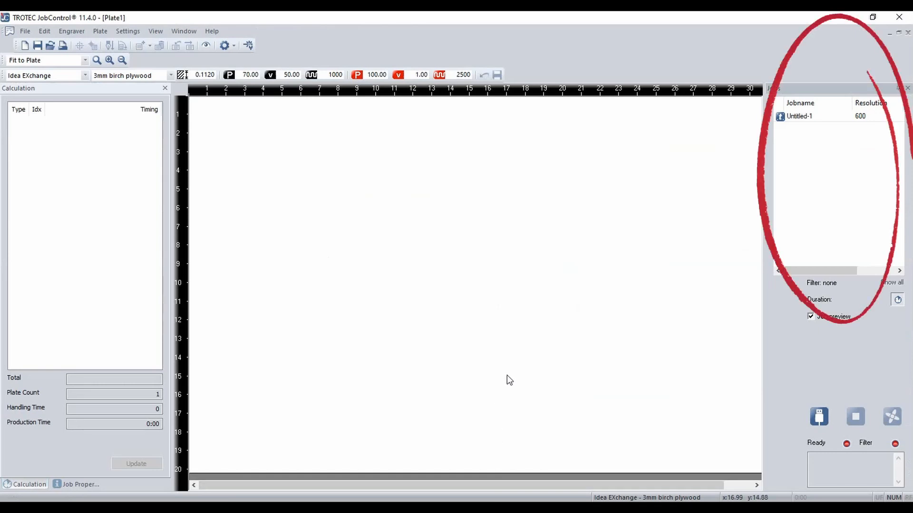
Step: Calculate the Untitled-1 job's production time and place the job on the plate at about X 9.7 in, Y 1.9 in
click(808, 118)
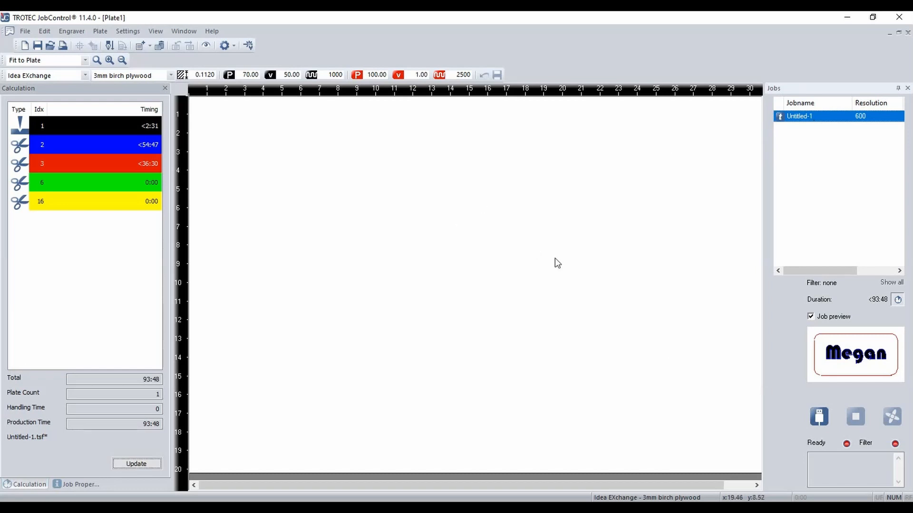
click(133, 464)
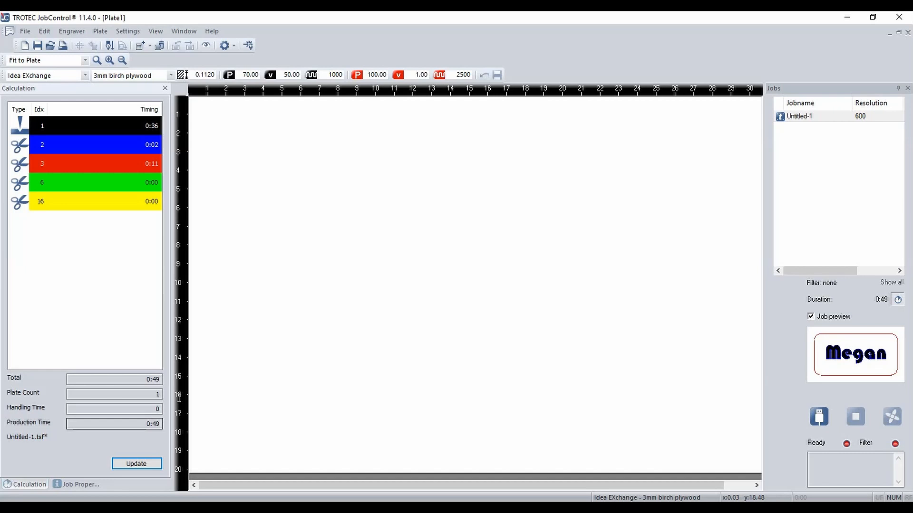
click(824, 123)
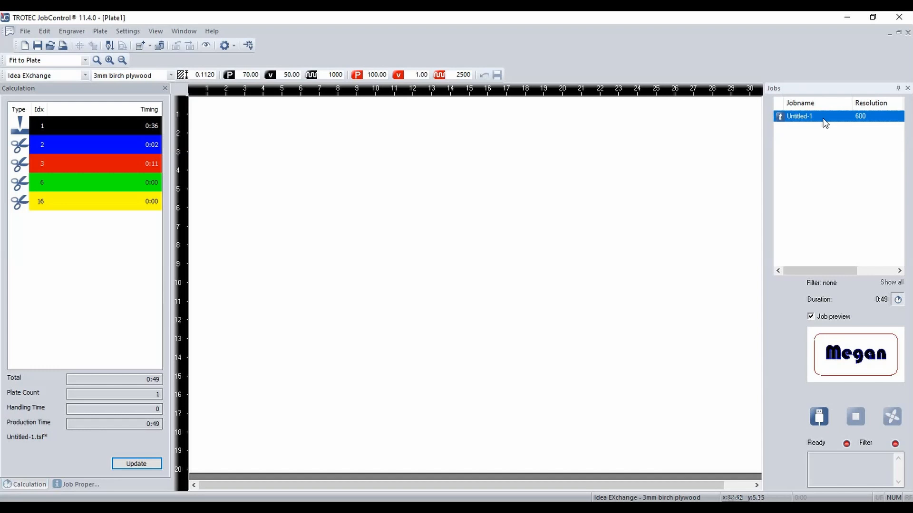
drag(824, 122, 369, 131)
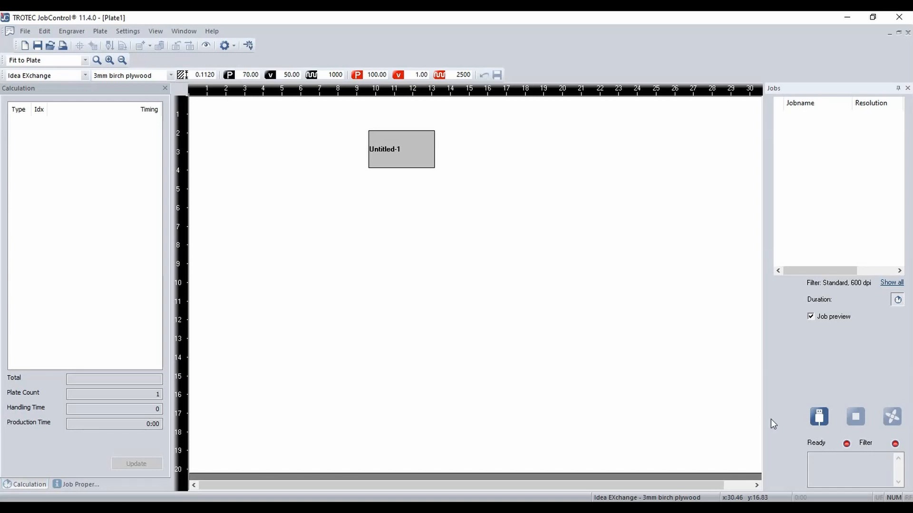
Step: Connect to the laser engraver and display the placed Untitled-1 job's artwork in WYSIWYG view
click(816, 418)
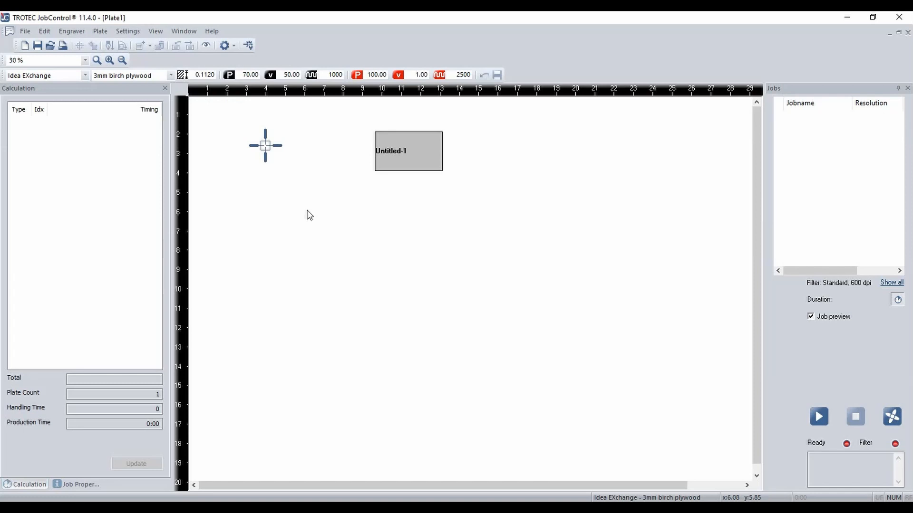
click(391, 158)
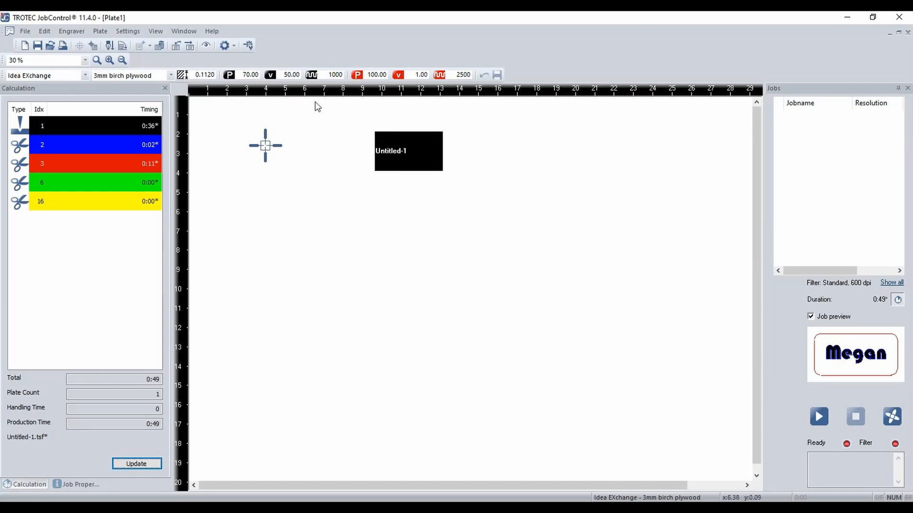
click(206, 46)
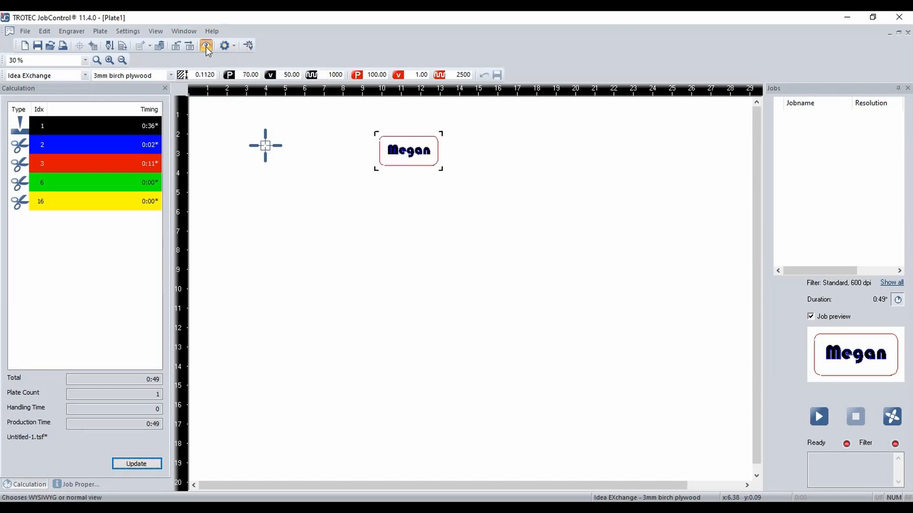
Step: Recalculate the production time of the Untitled-1 job at its position on the plate
scroll(434, 153, up, 2)
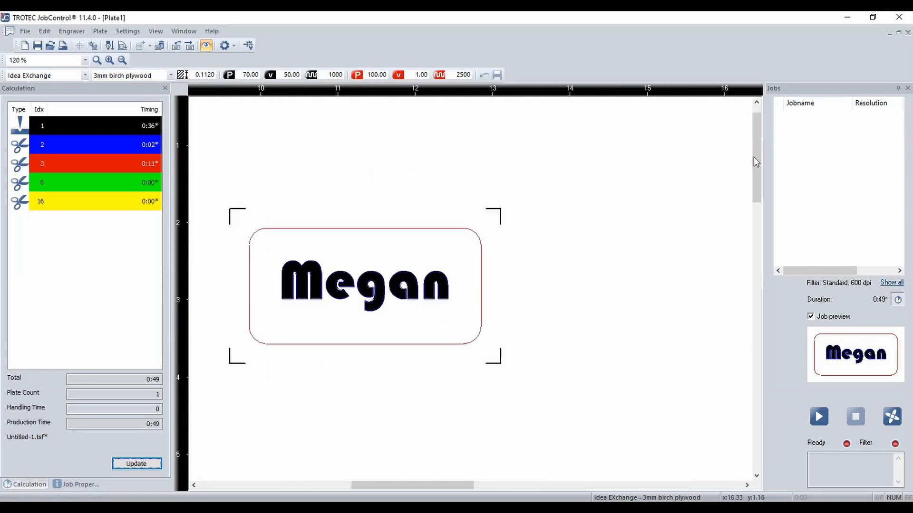
drag(755, 156, 759, 171)
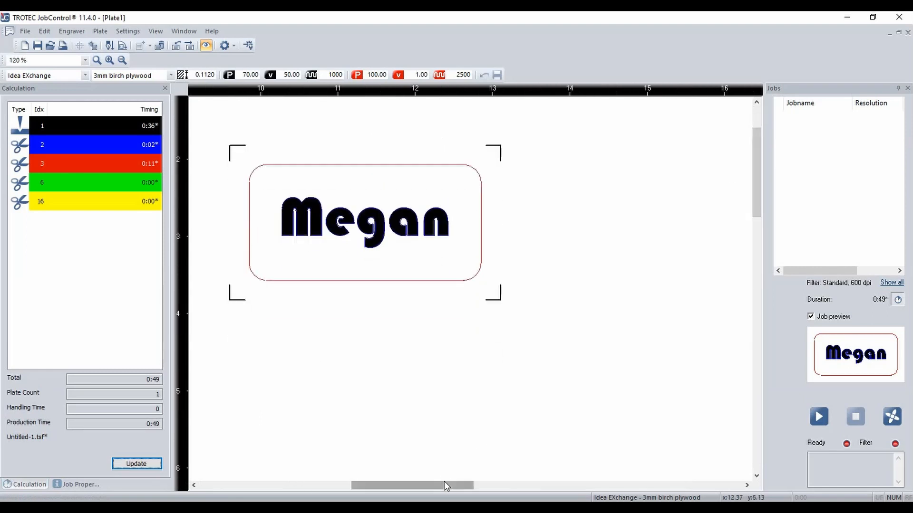
drag(444, 481, 413, 475)
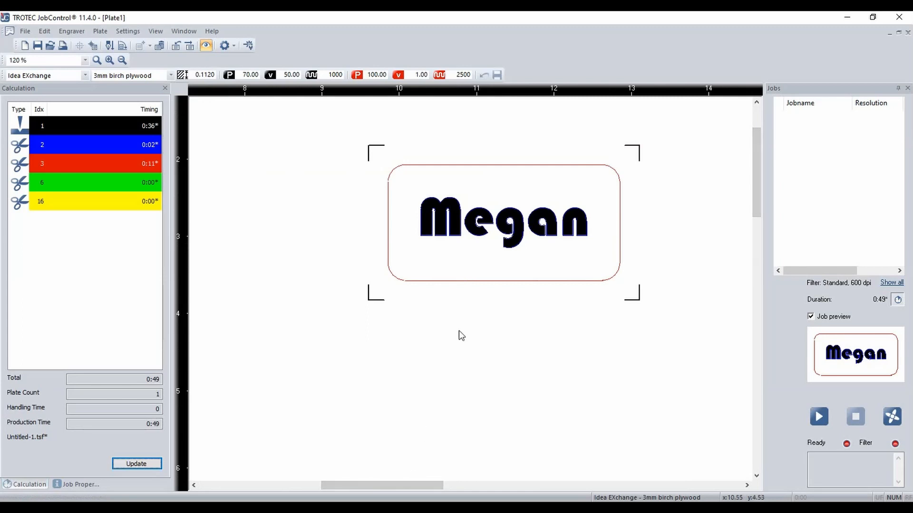
click(151, 466)
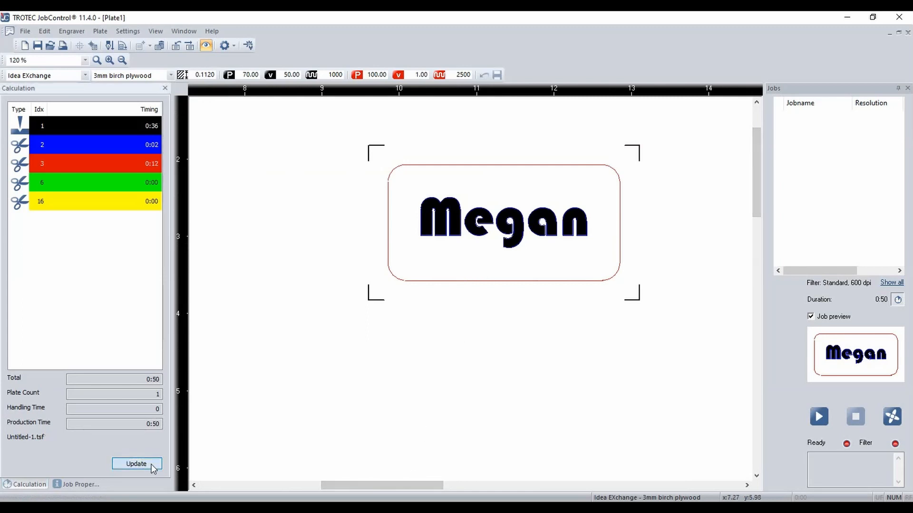
Step: Examine the outline colours of the name tag artwork up close, comparing the black-outlined job with the red-outlined one
scroll(527, 236, up, 2)
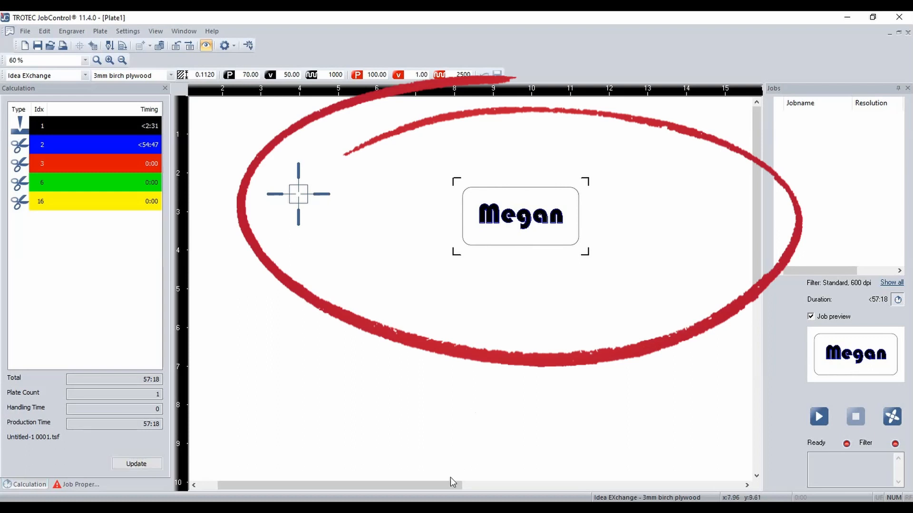
drag(447, 483, 458, 480)
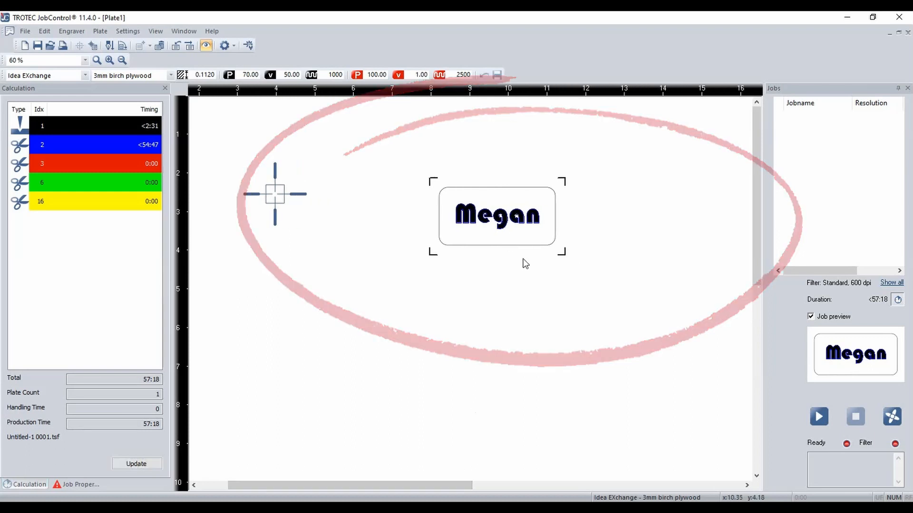
scroll(522, 261, up, 2)
scroll(470, 293, up, 2)
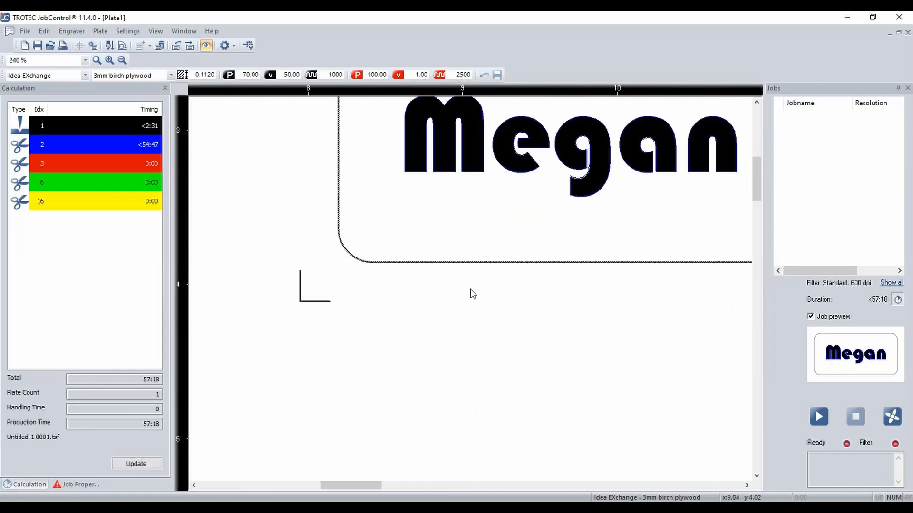
scroll(470, 294, down, 2)
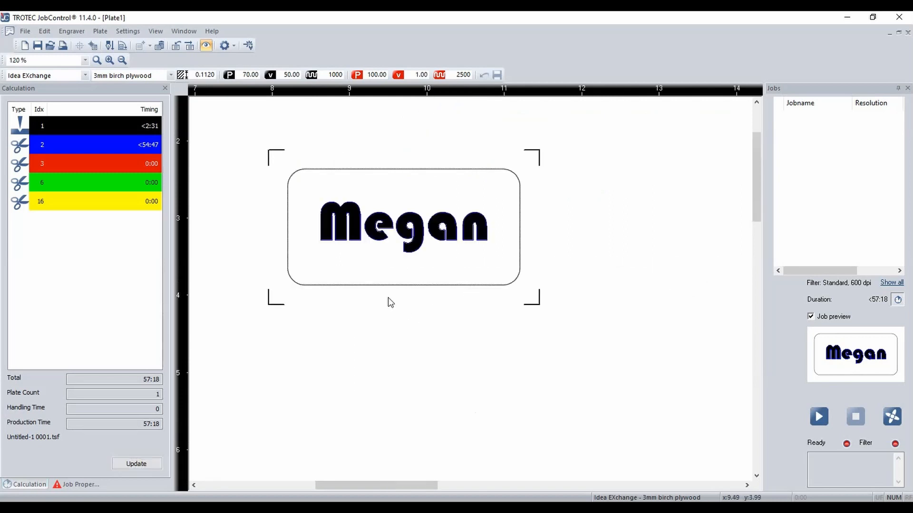
scroll(370, 385, up, 2)
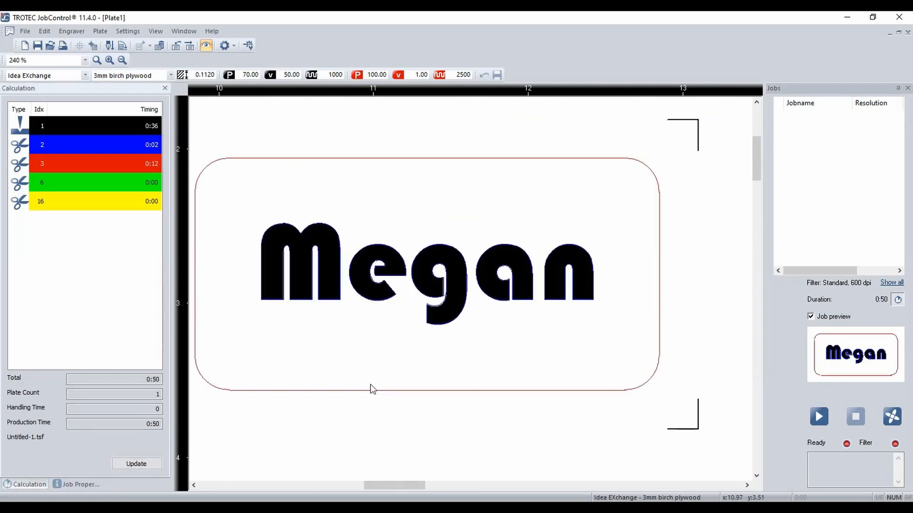
scroll(471, 293, down, 2)
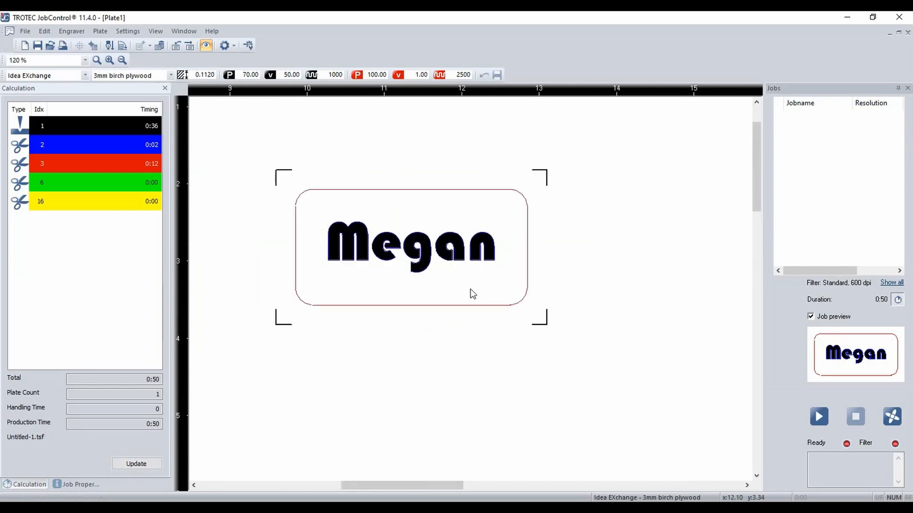
scroll(471, 293, down, 2)
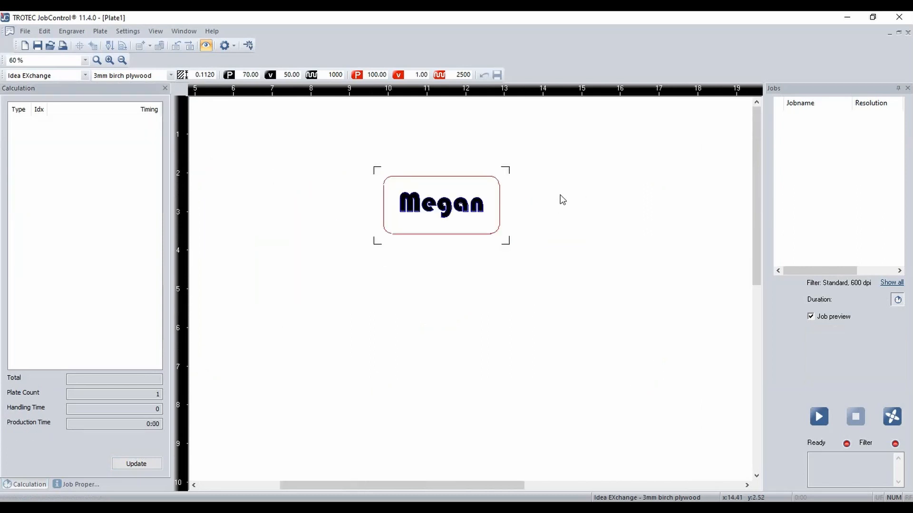
Step: Review the material database's list of materials and the laser settings for Idea EXchange 3mm birch plywood, and close it
key(ctrl+m)
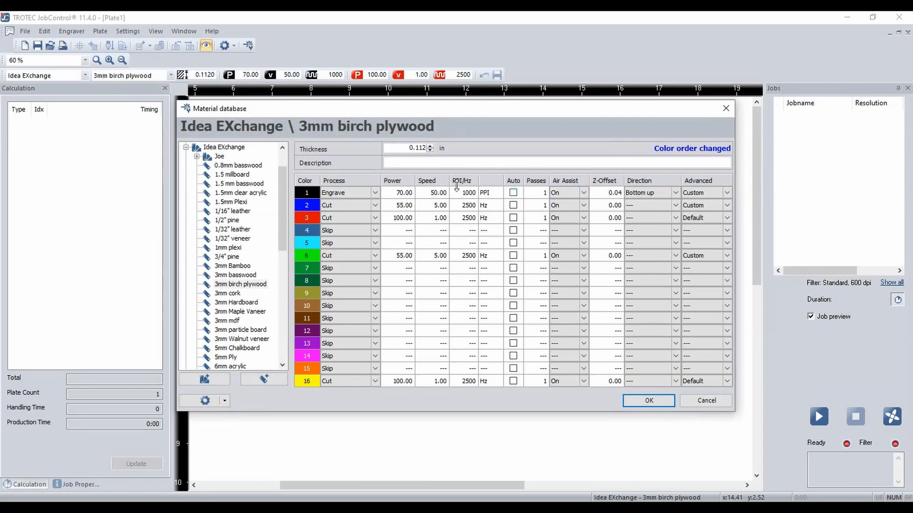
scroll(258, 169, down, 5)
scroll(258, 169, down, 2)
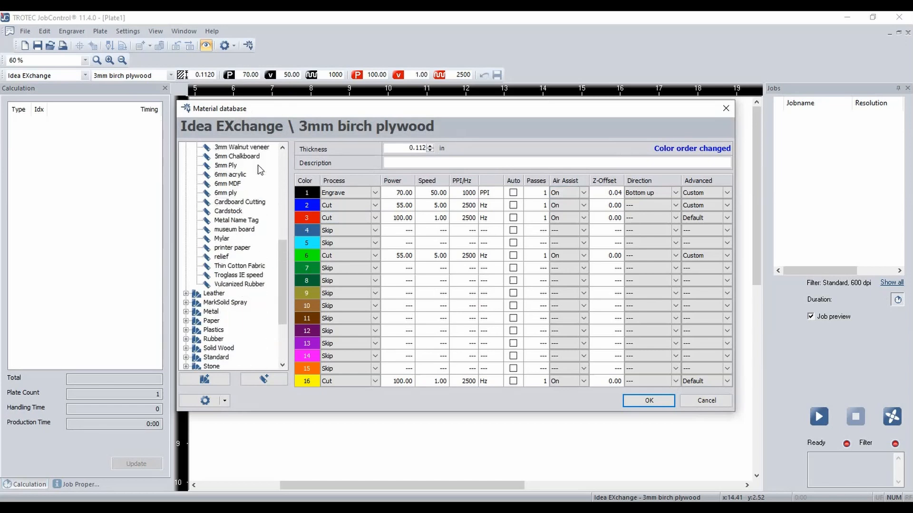
scroll(259, 169, up, 2)
scroll(270, 170, up, 3)
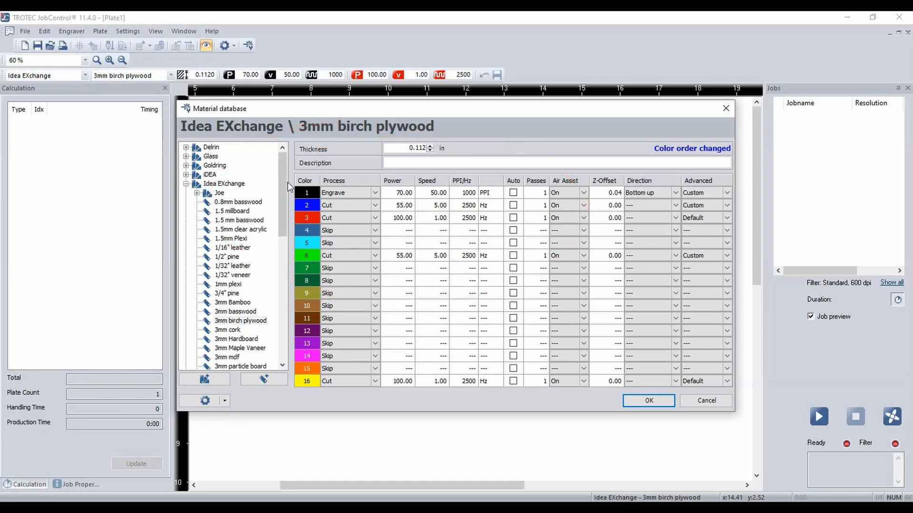
click(633, 401)
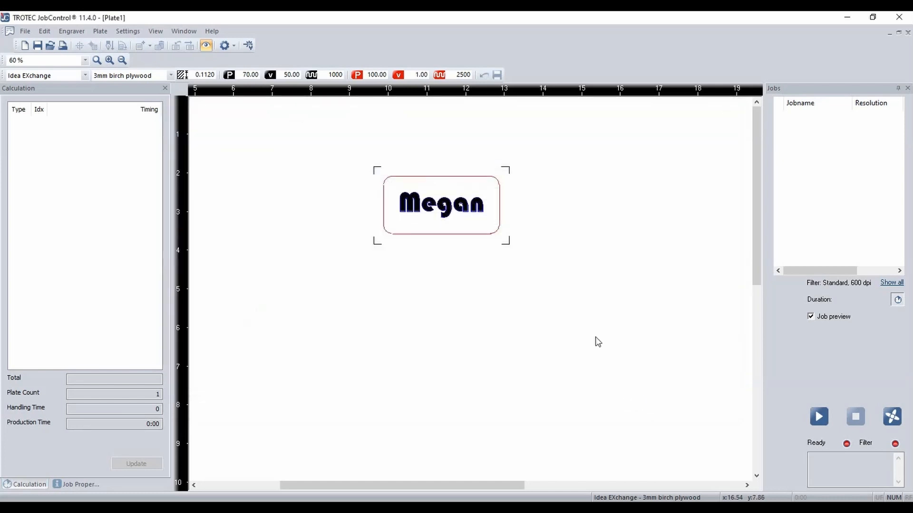
scroll(378, 180, down, 1)
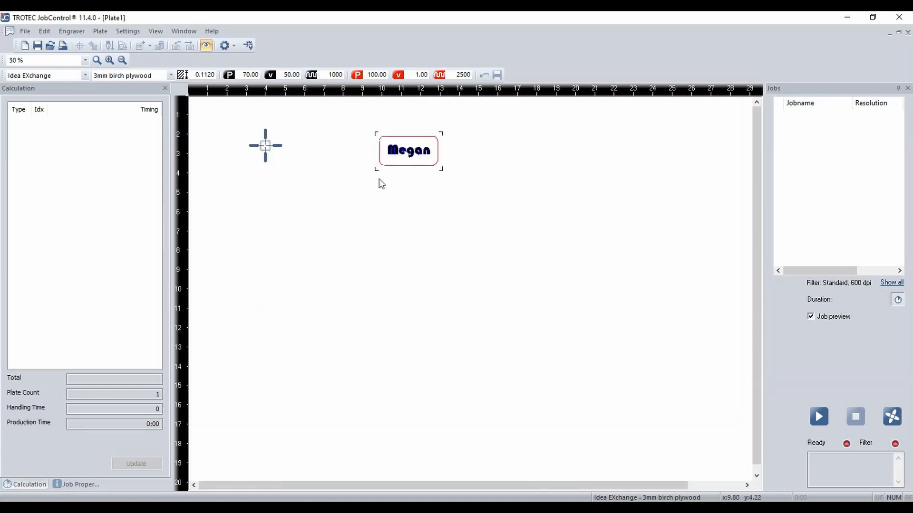